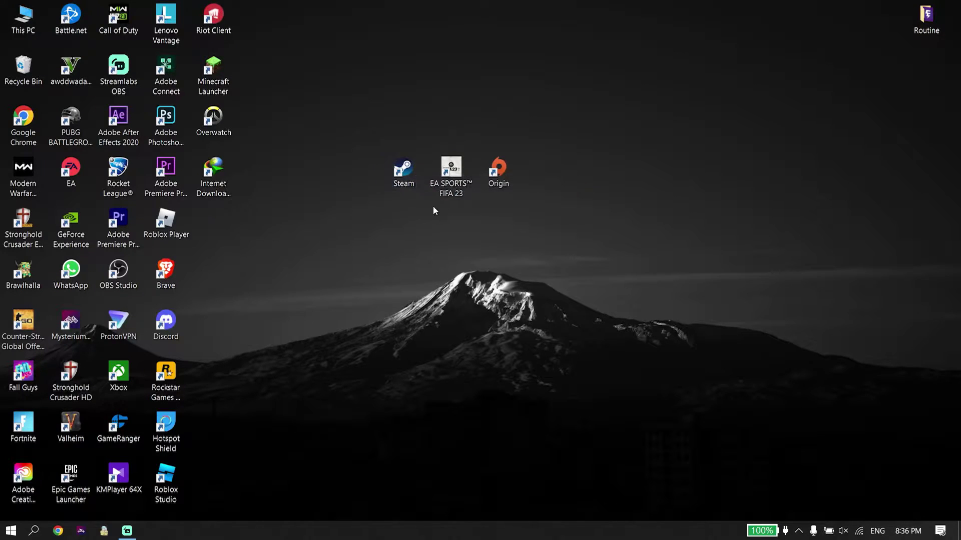
Launch Steam and browse to the local installation folder of EA SPORTS FIFA 23 through the game's properties
double_click(404, 169)
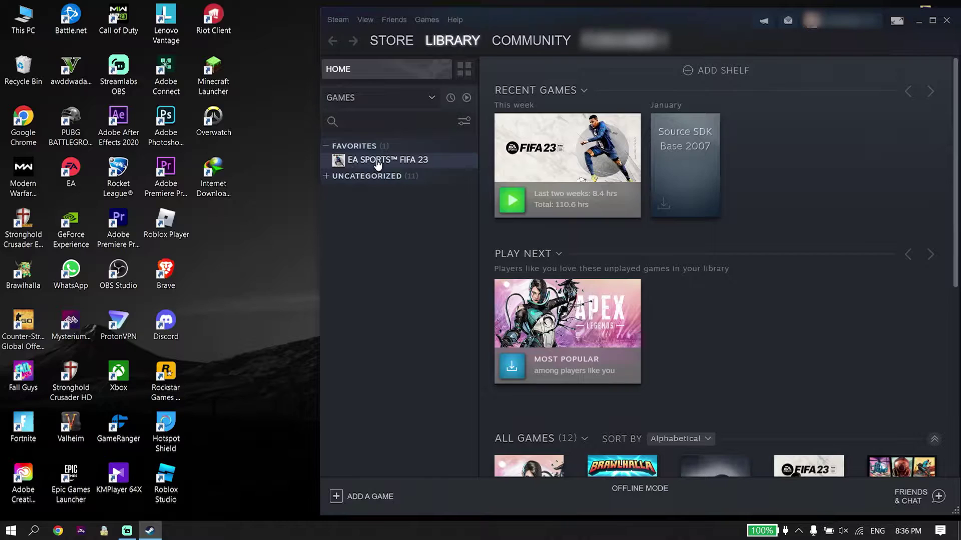
right_click(418, 162)
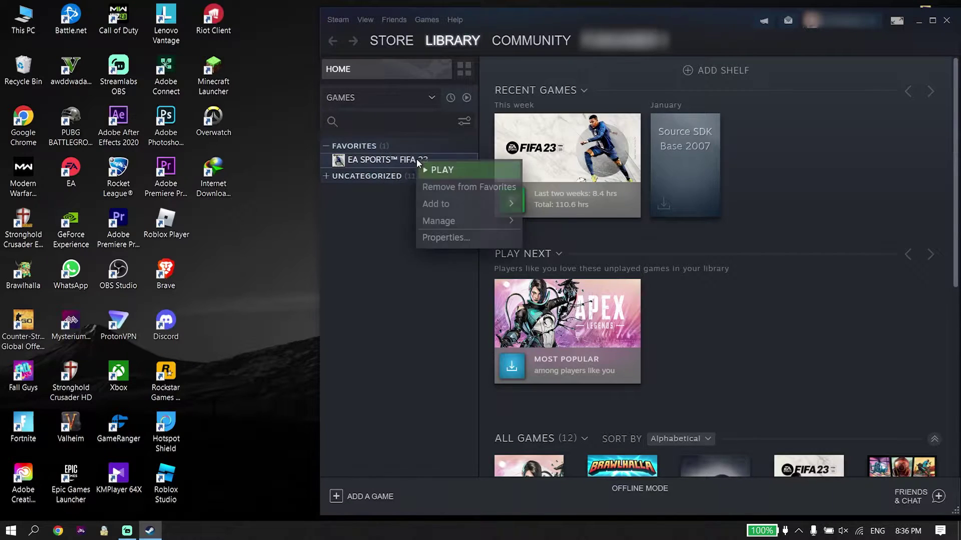
left_click(437, 238)
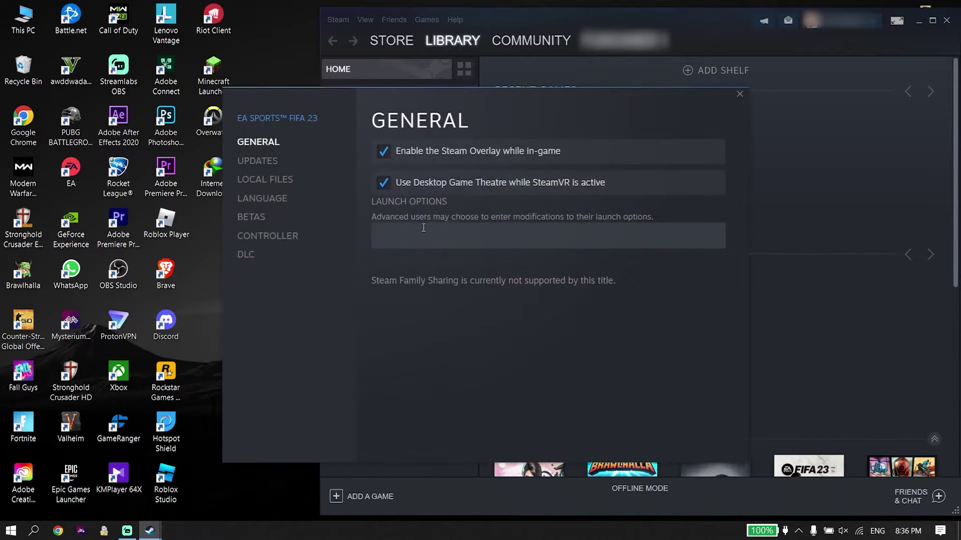
left_click(283, 180)
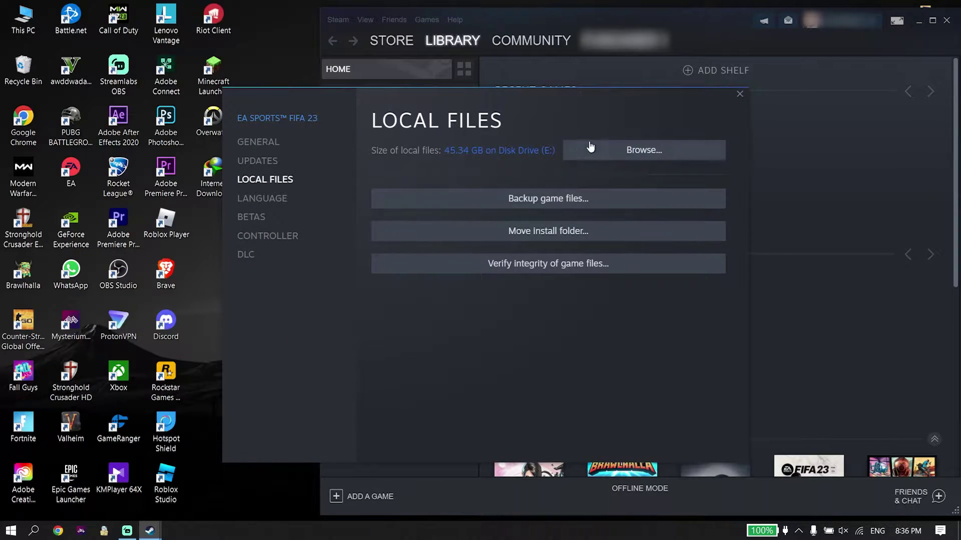
left_click(607, 157)
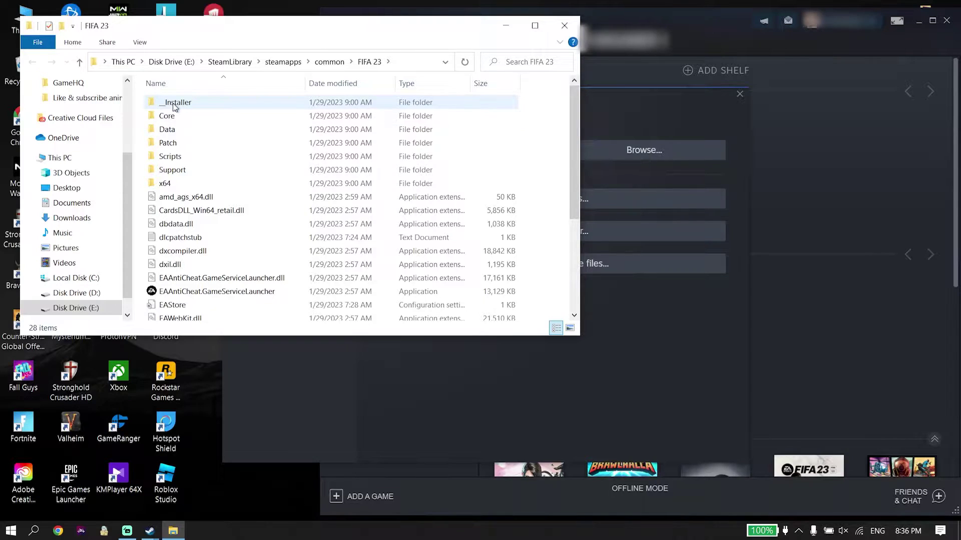
Run EAAntiCheat.Installer from the EAAntiCheat folder inside the game's __Installer folder
double_click(196, 102)
double_click(183, 107)
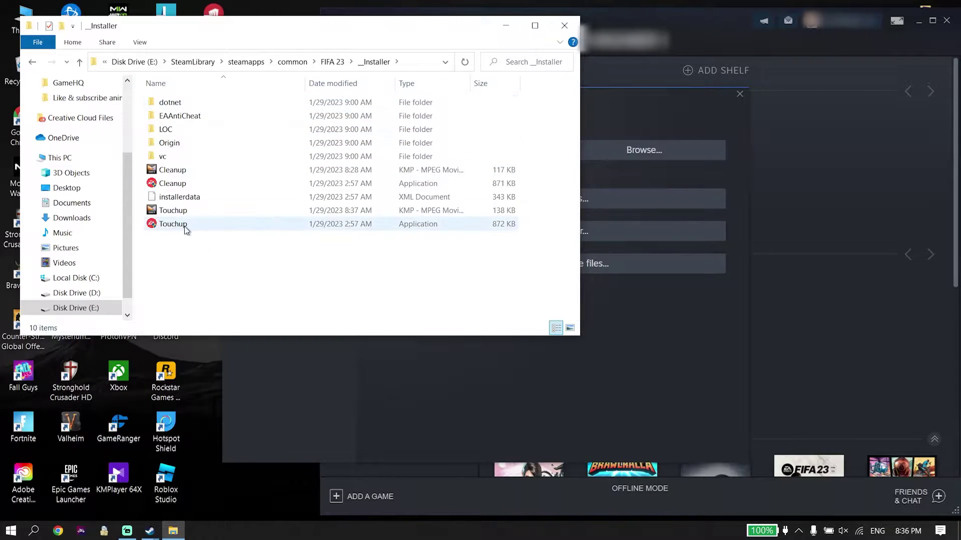
double_click(193, 118)
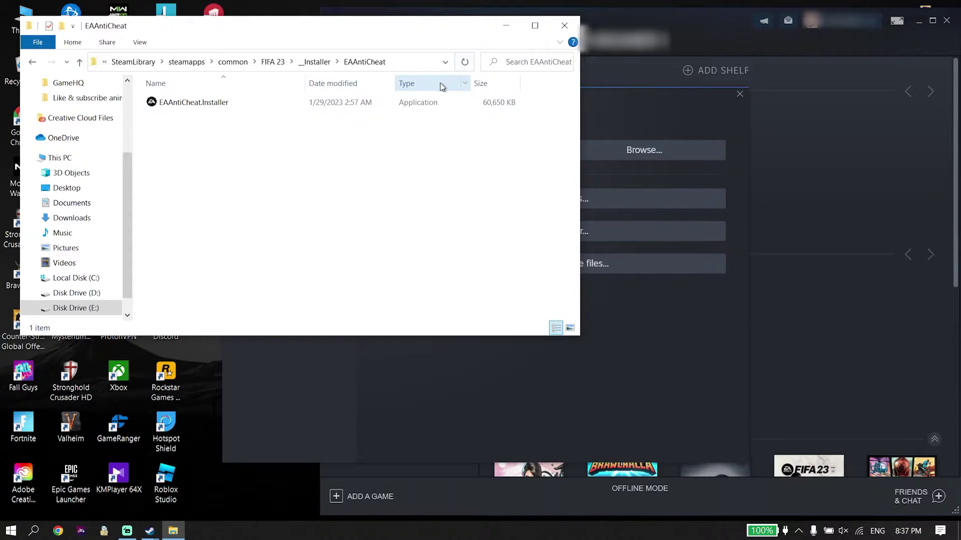
double_click(352, 104)
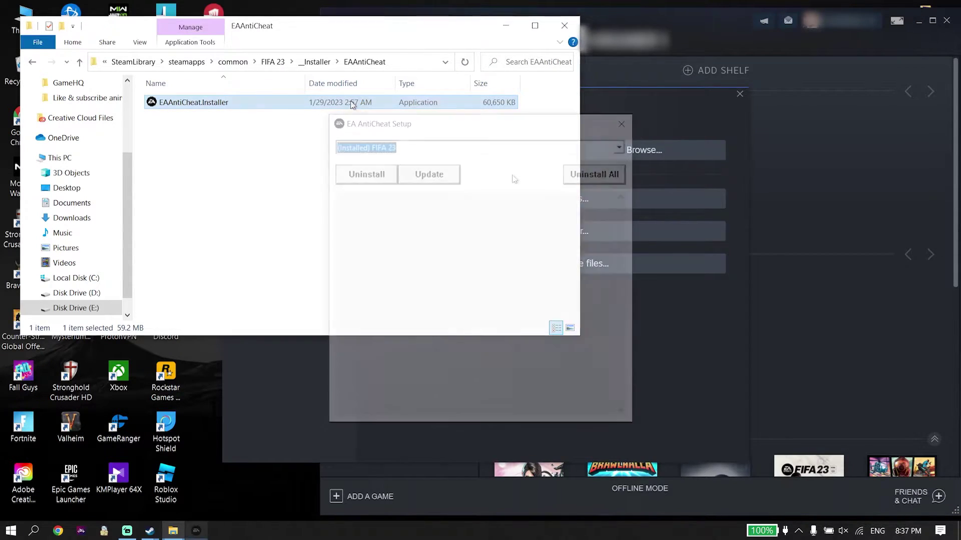
Reinstall EA AntiCheat for FIFA 23 by uninstalling it and installing it again, and close the setup
left_click(619, 148)
left_click(619, 148)
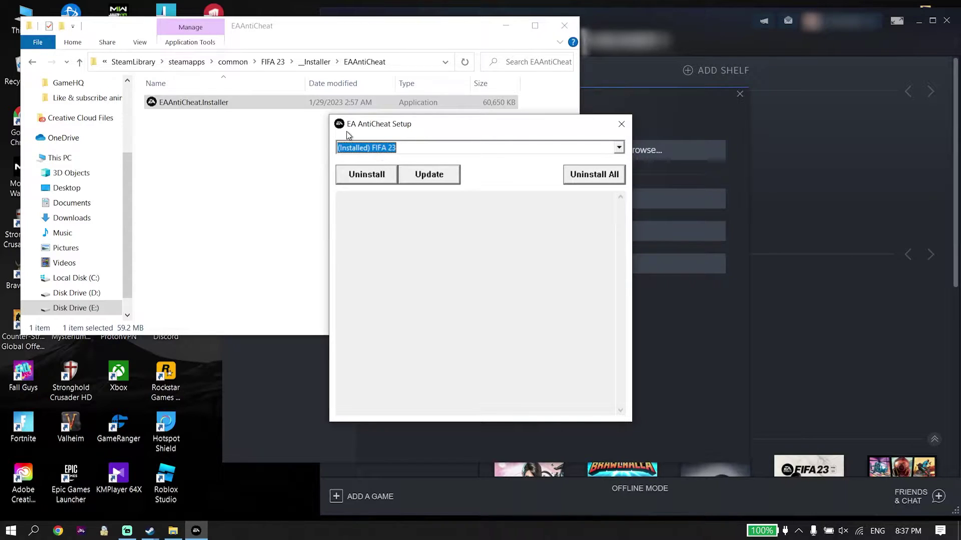
left_click(373, 176)
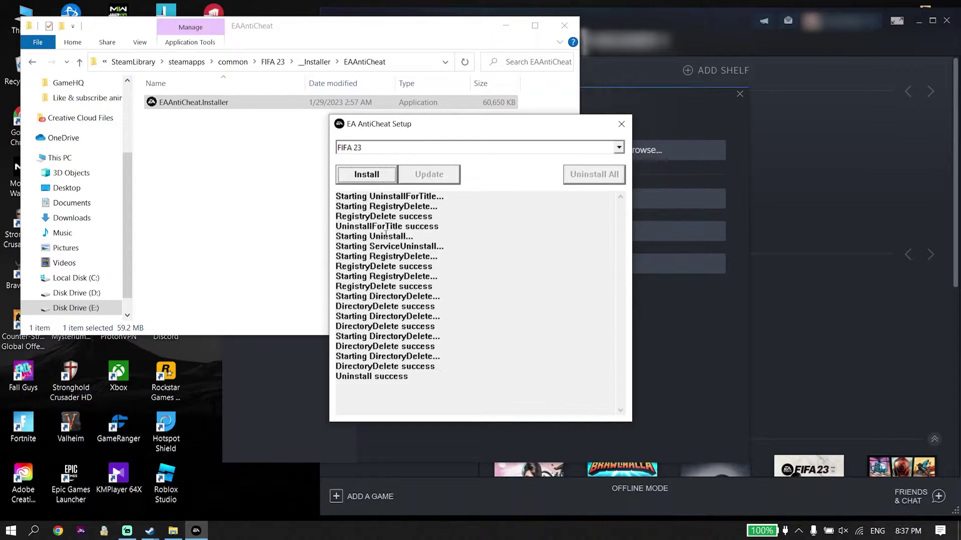
left_click(367, 176)
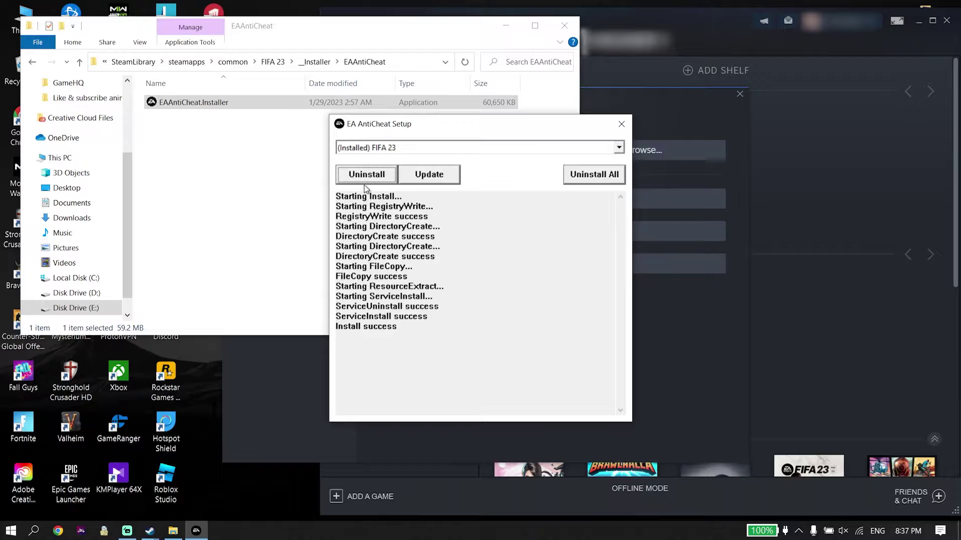
left_click(621, 124)
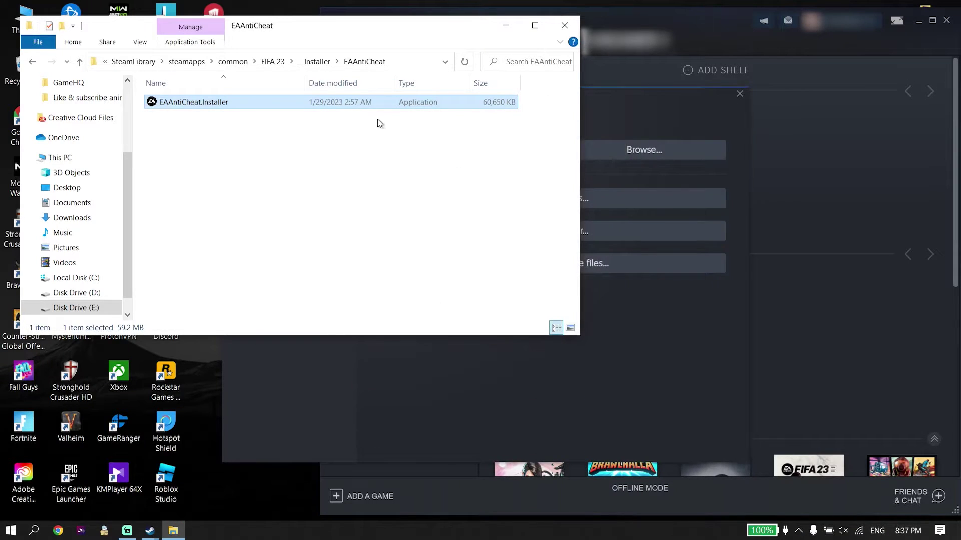
Return to the FIFA 23 game folder and open the properties of the FIFA23 application
left_click(269, 63)
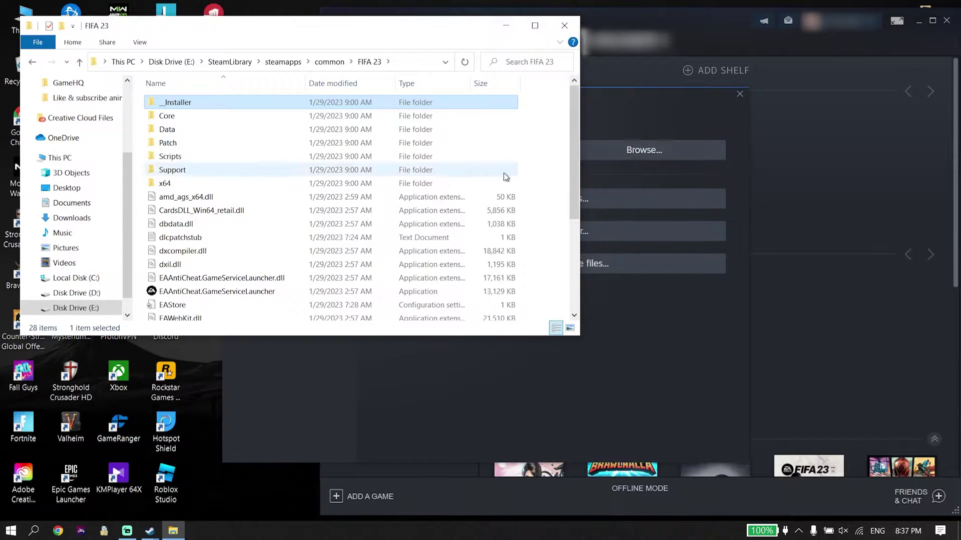
scroll(264, 220, "down", 4)
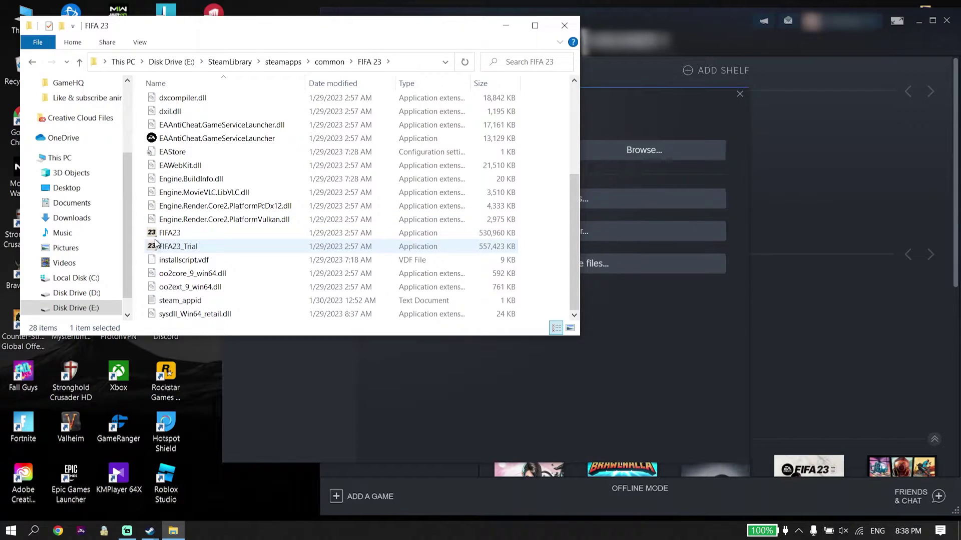
left_click(168, 235)
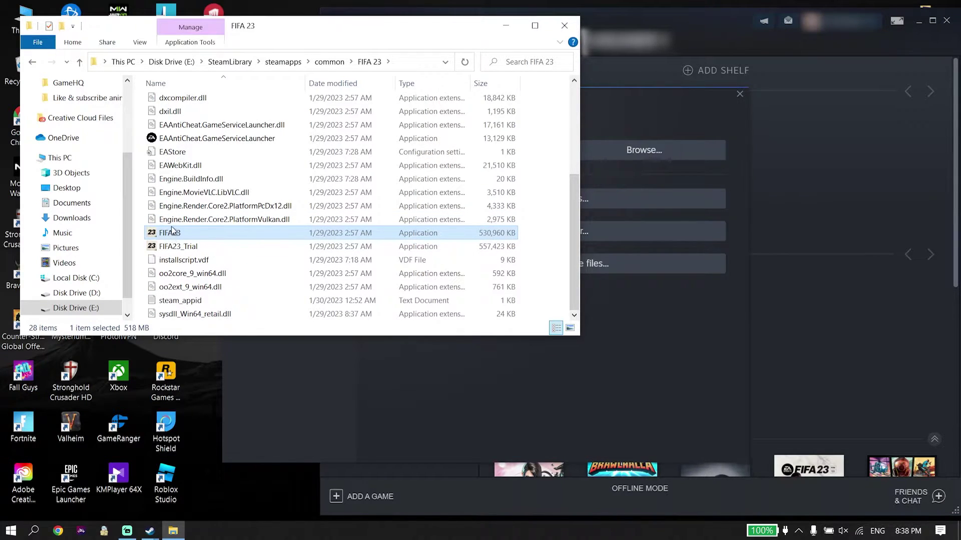
right_click(190, 240)
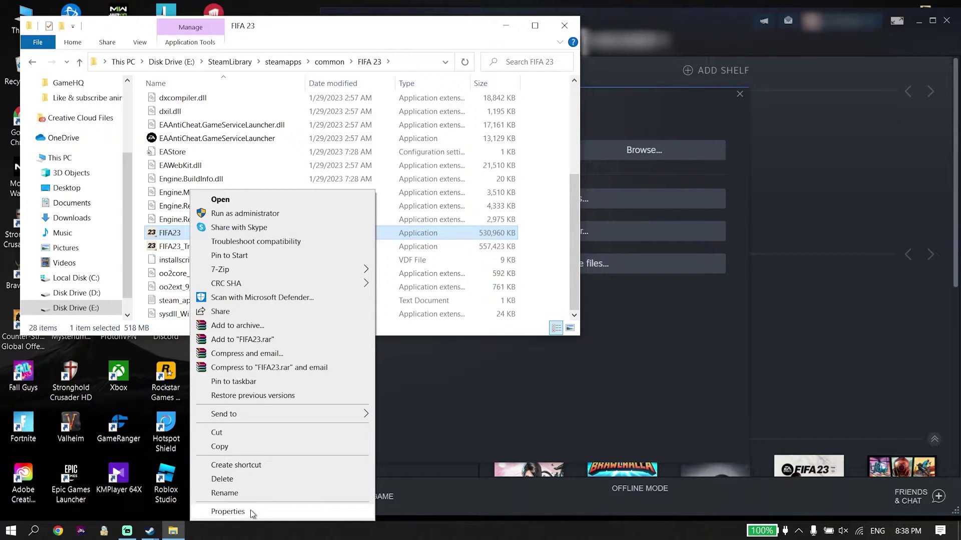
left_click(228, 511)
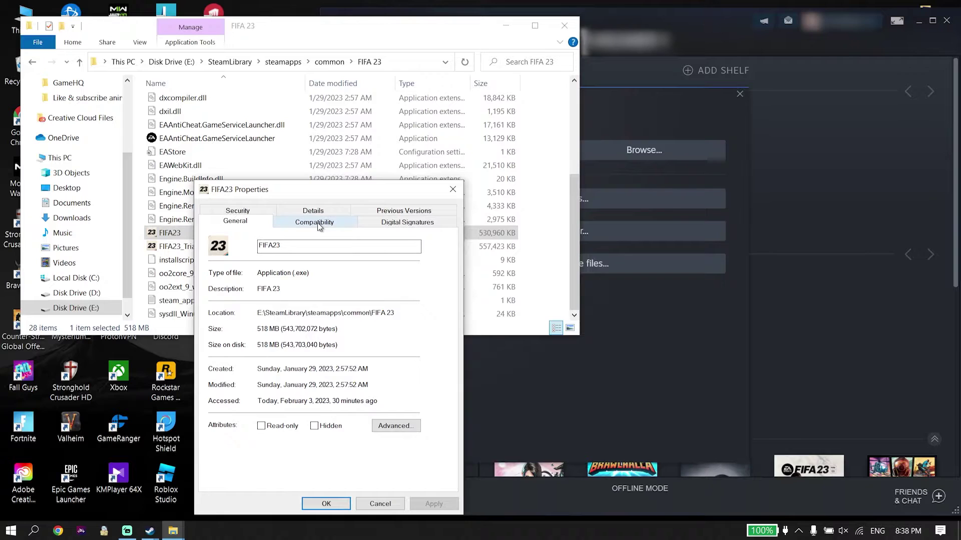
Set the FIFA23 application to run as an administrator, apply it, and close the game folder and Steam's game properties
left_click(315, 223)
left_click(218, 418)
left_click(218, 418)
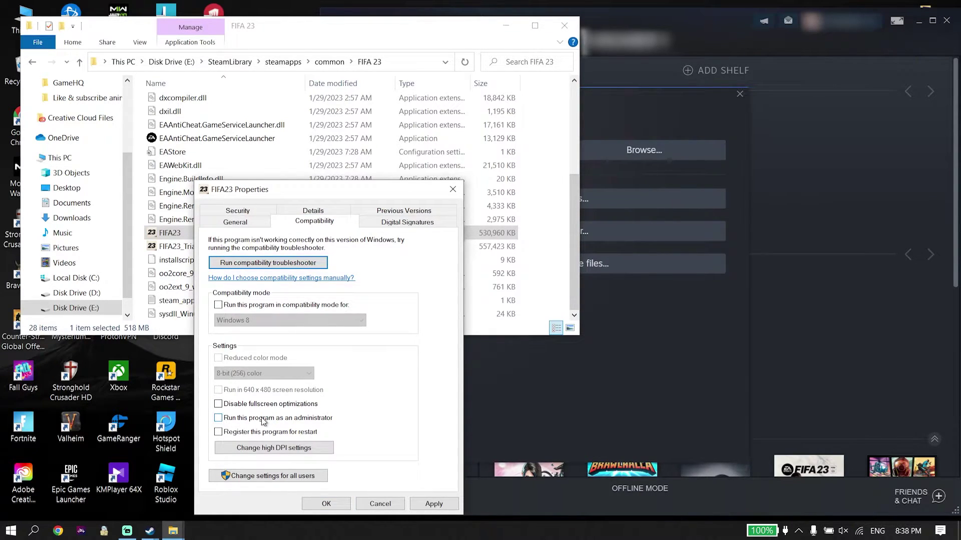
left_click(219, 418)
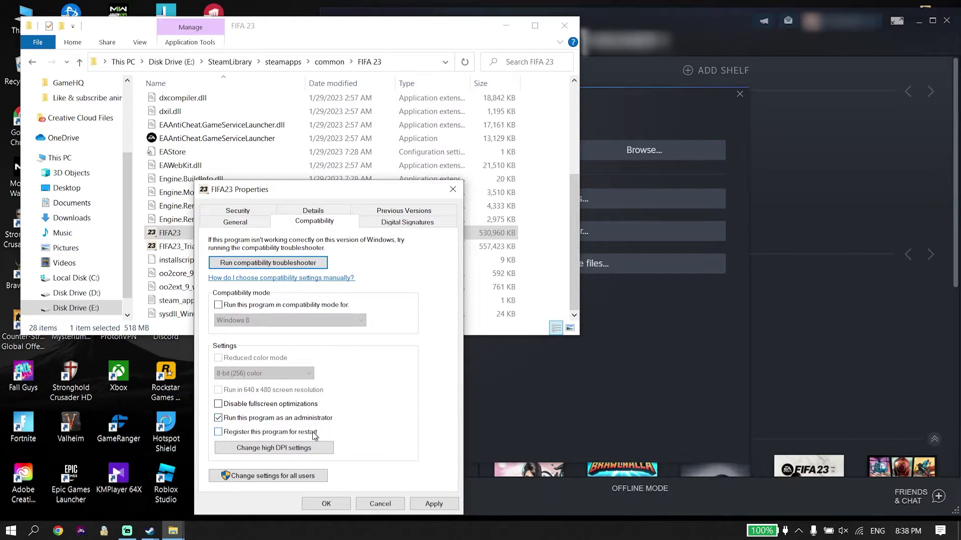
left_click(426, 505)
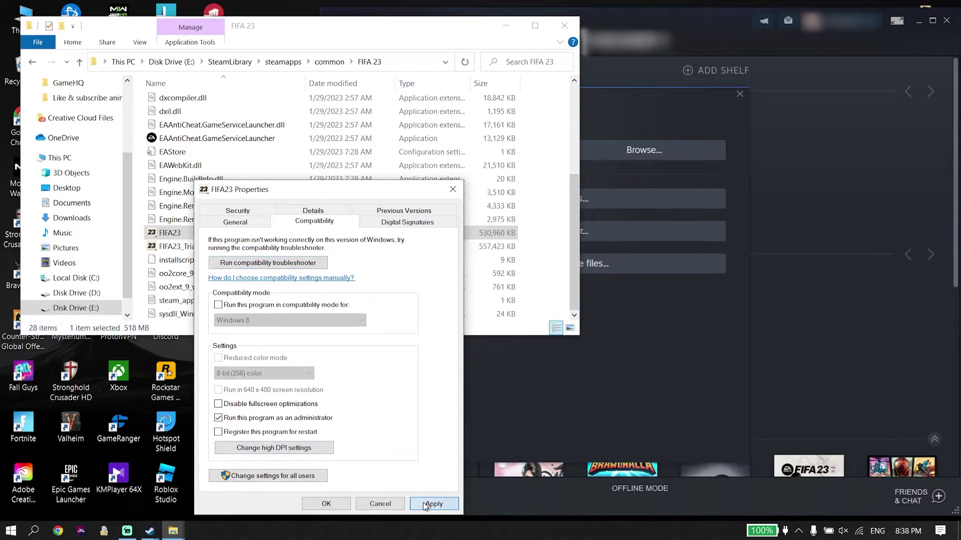
left_click(344, 502)
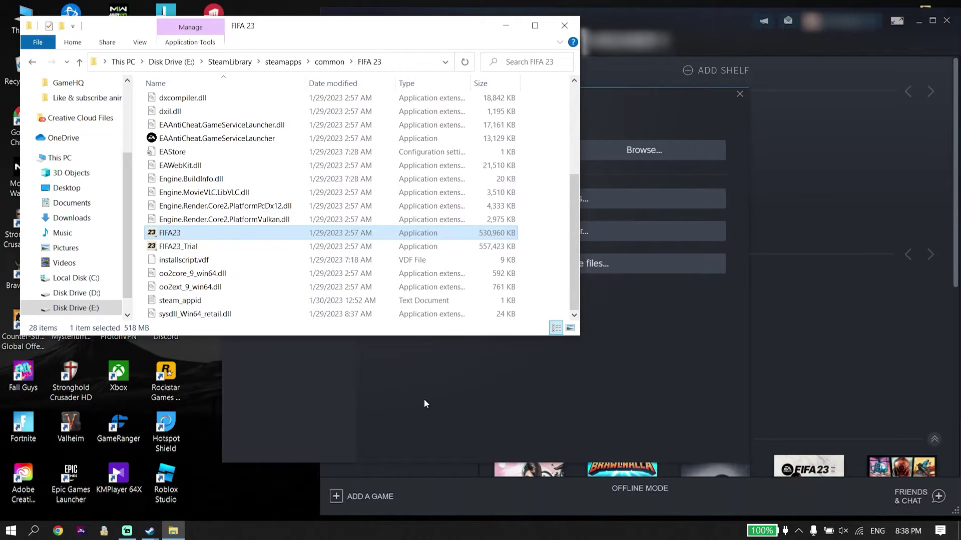
left_click(565, 27)
left_click(740, 94)
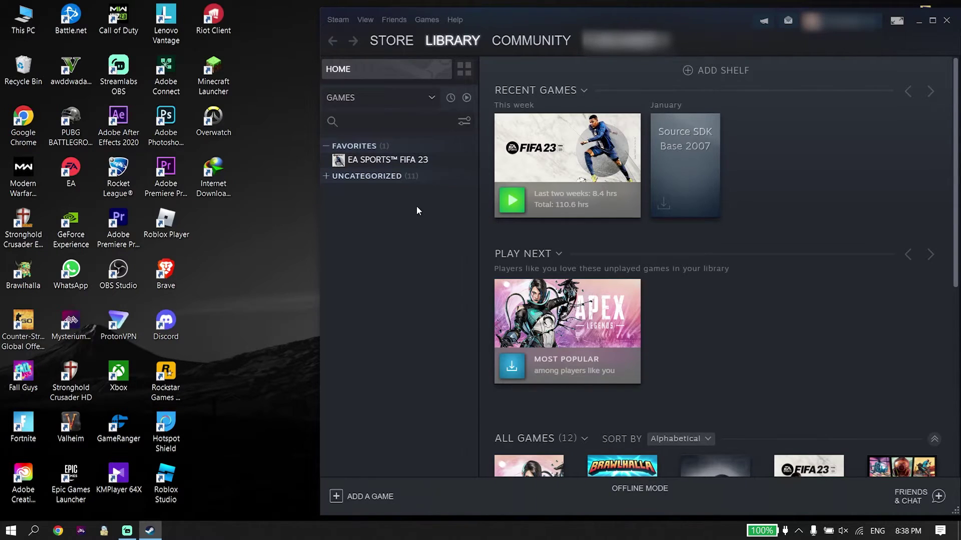
View the local files options of EA SPORTS FIFA 23 with the integrity verification command, and close Steam
right_click(393, 160)
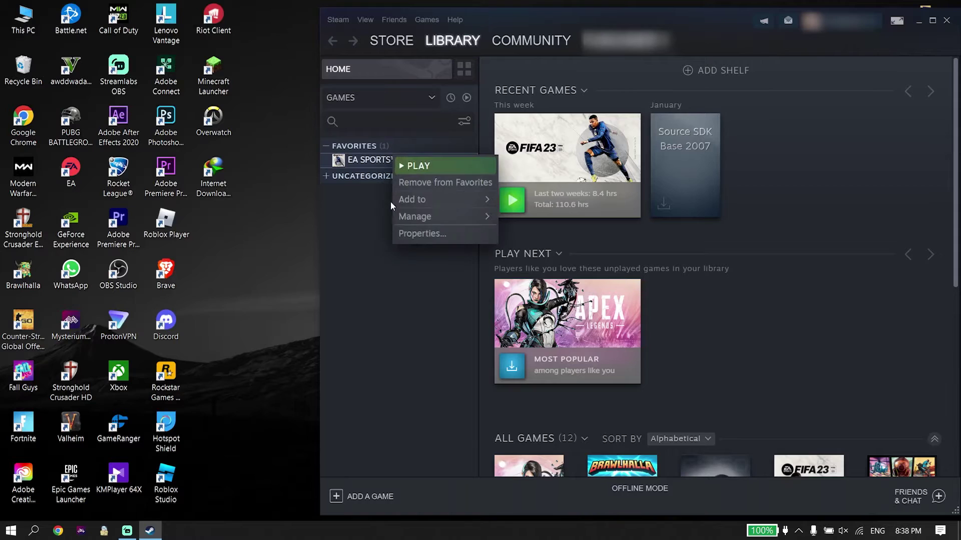
left_click(410, 234)
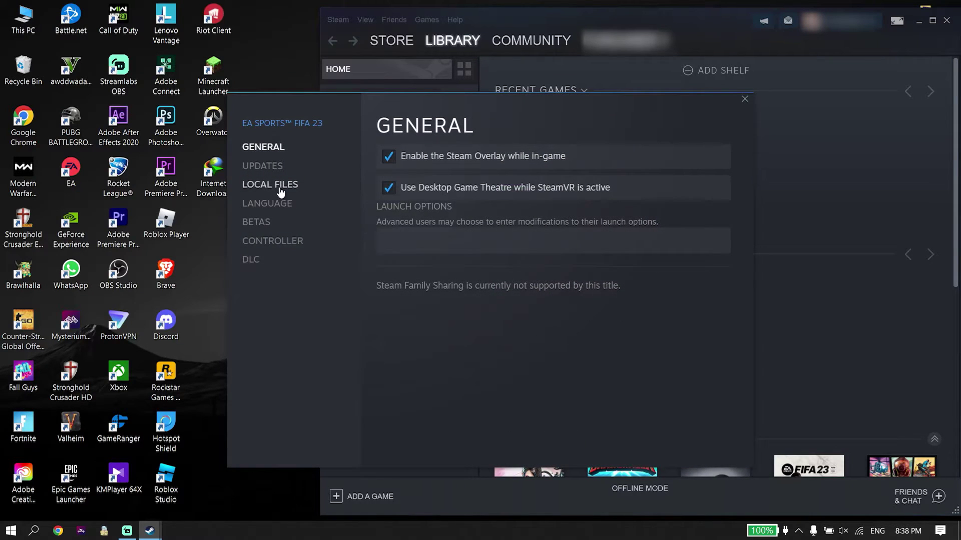
left_click(281, 188)
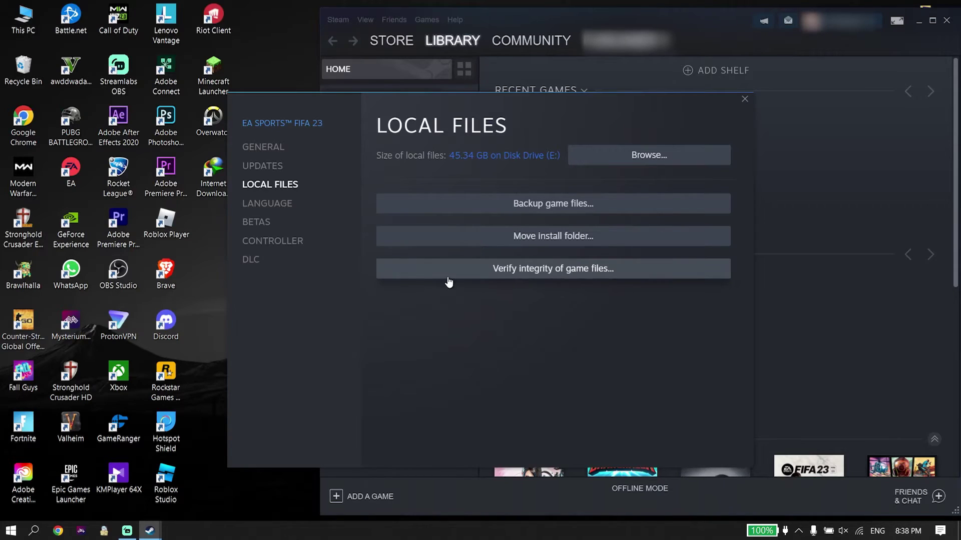
left_click(744, 100)
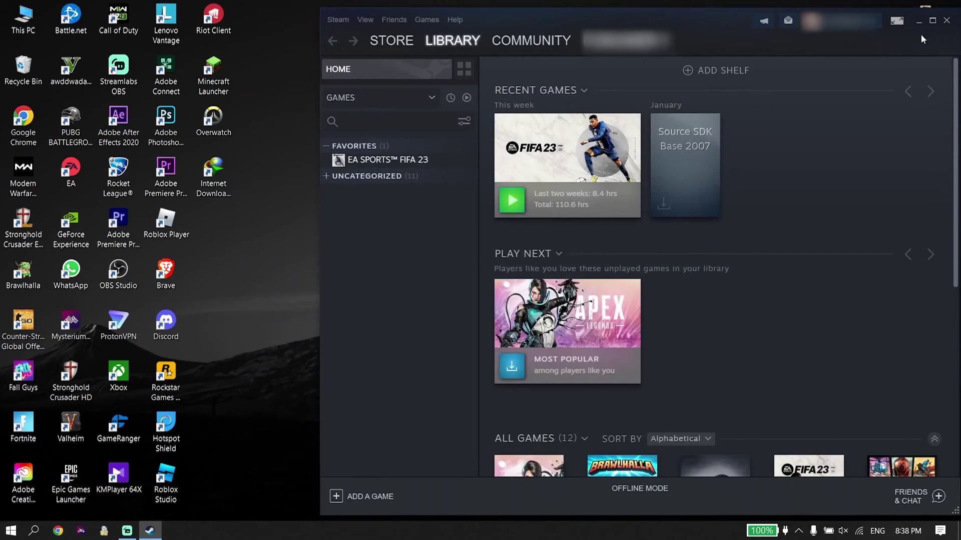
left_click(947, 20)
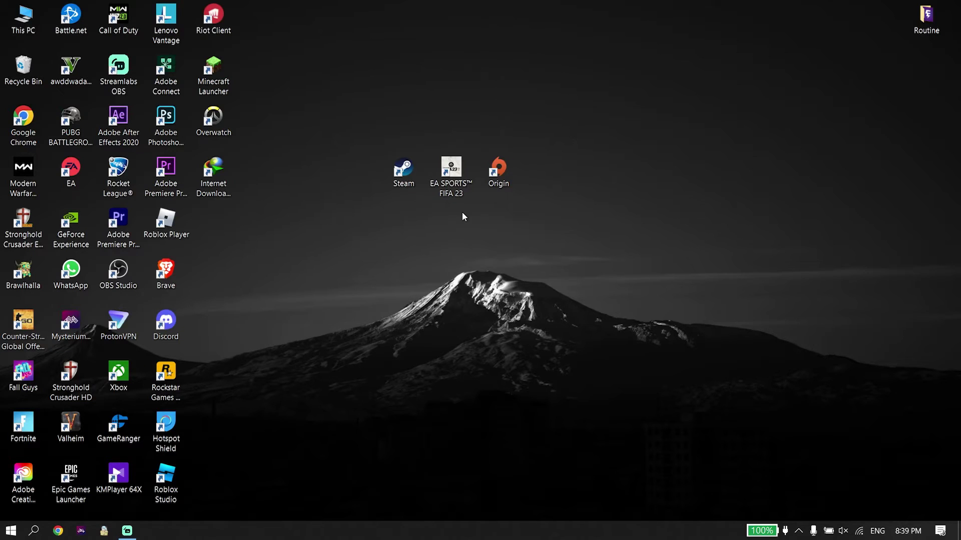
Set the Origin desktop shortcut to run as an administrator in its compatibility settings and apply it
right_click(489, 168)
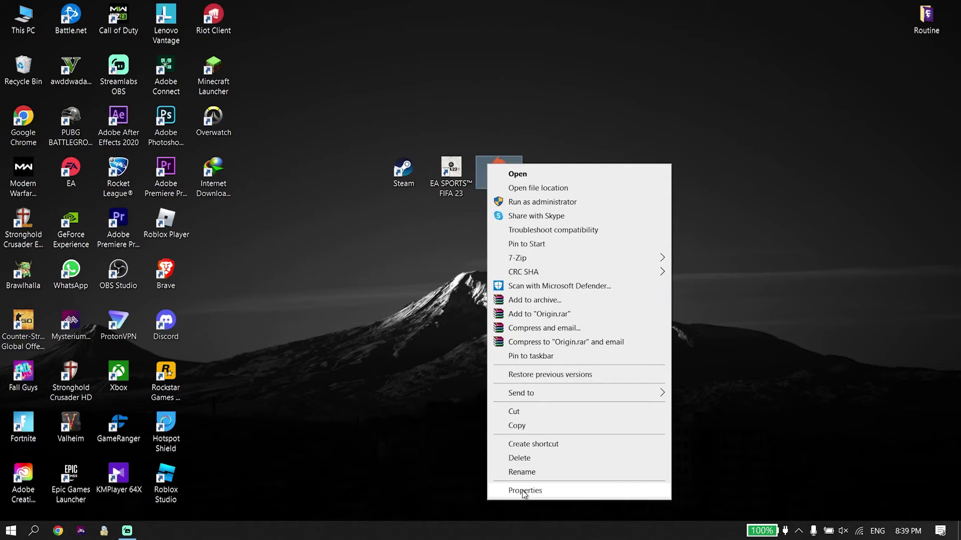
left_click(521, 491)
left_click(666, 210)
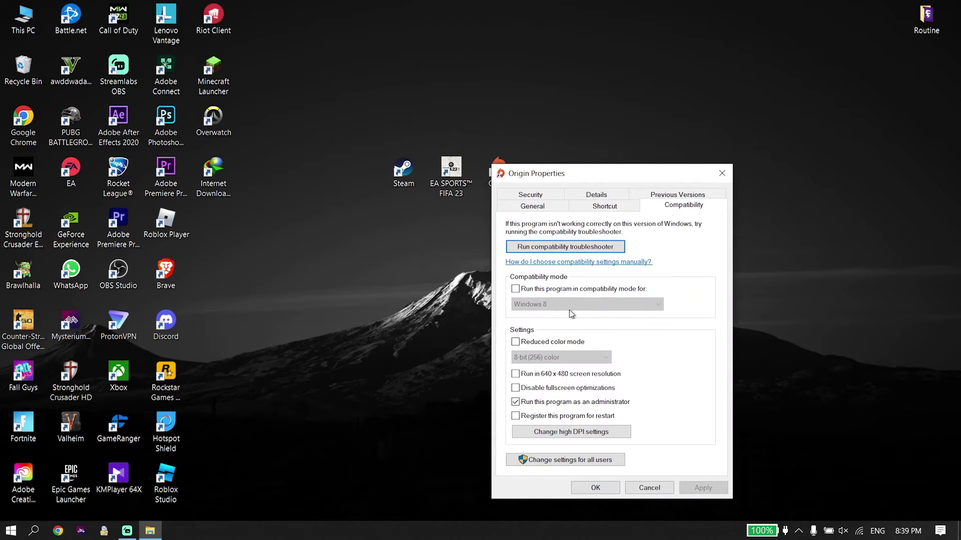
left_click(512, 407)
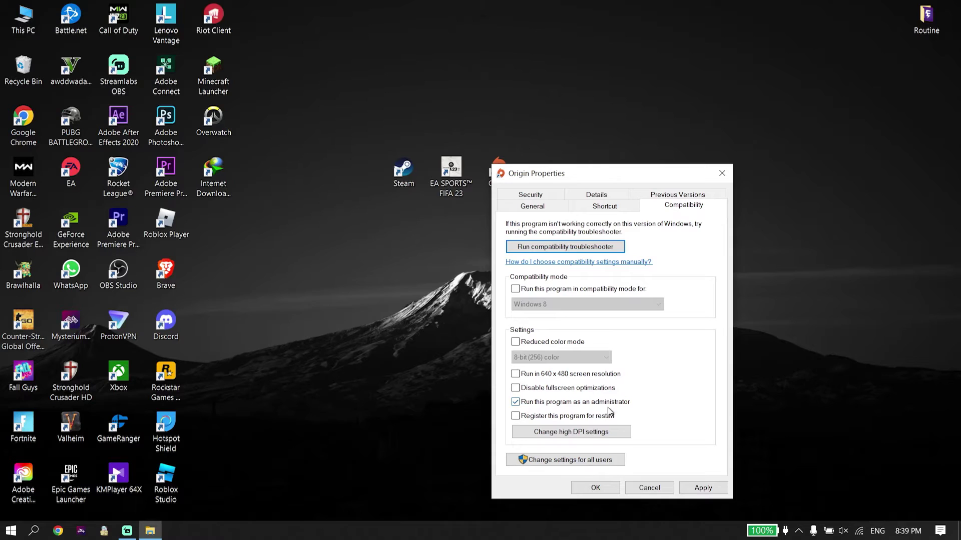
left_click(704, 487)
left_click(596, 487)
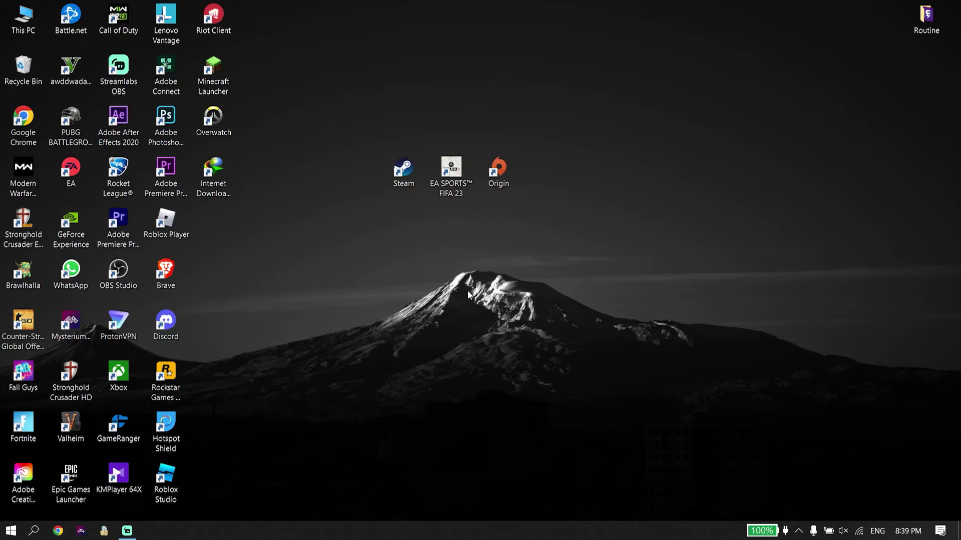
Set the Steam desktop shortcut to run as an administrator in its compatibility settings and apply it
double_click(403, 171)
right_click(393, 173)
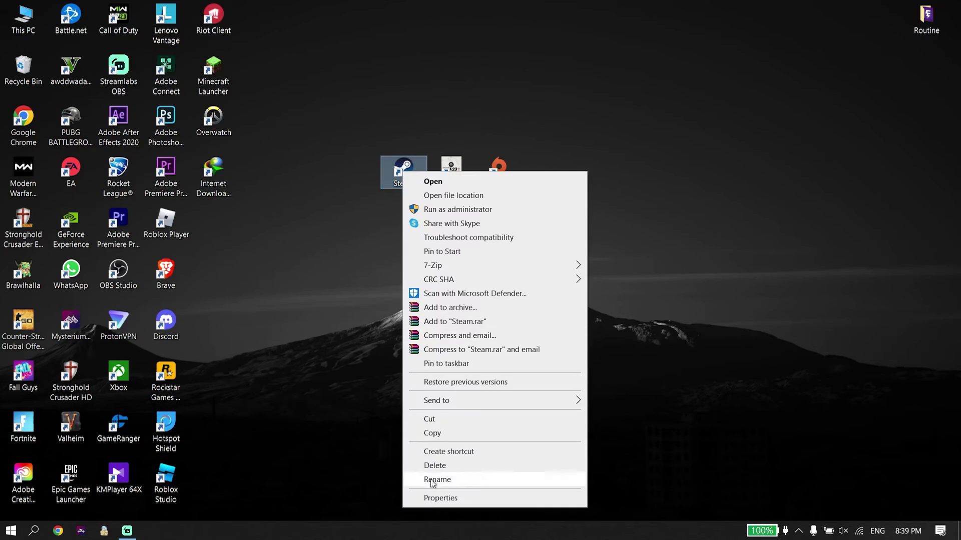
left_click(428, 498)
left_click(596, 213)
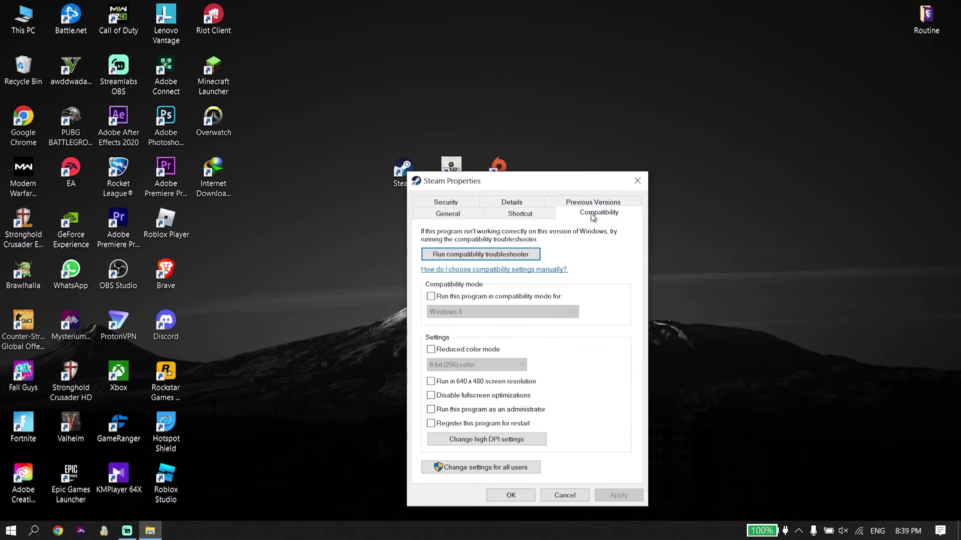
left_click(430, 409)
left_click(618, 496)
left_click(511, 495)
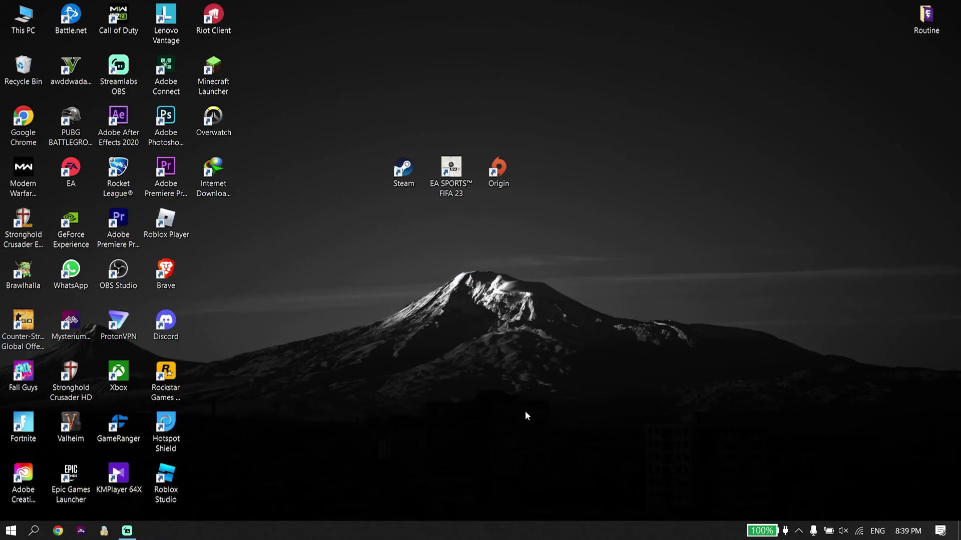